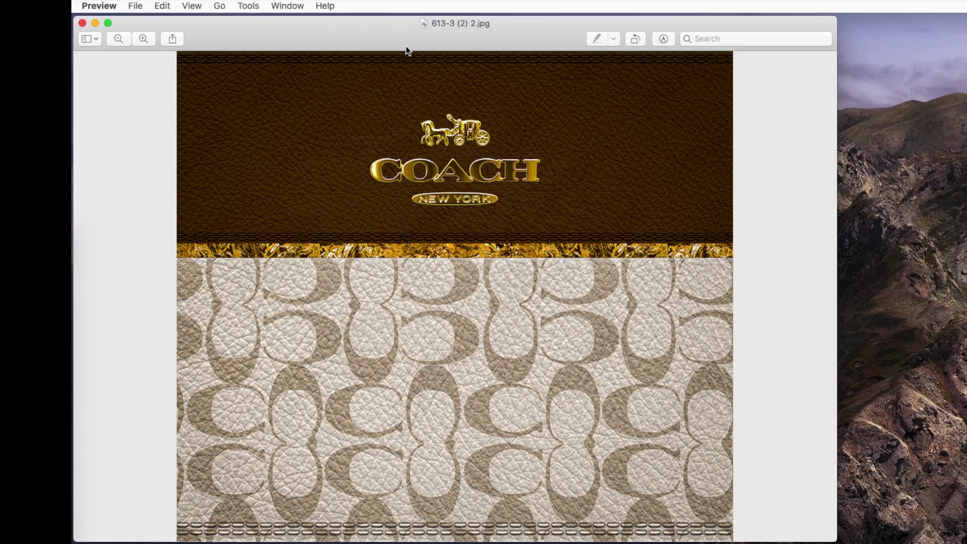
Close the image preview and import the Coach JPEG into the Inkscape document as an embedded image, with DPI from file and smooth rendering
left_click(83, 23)
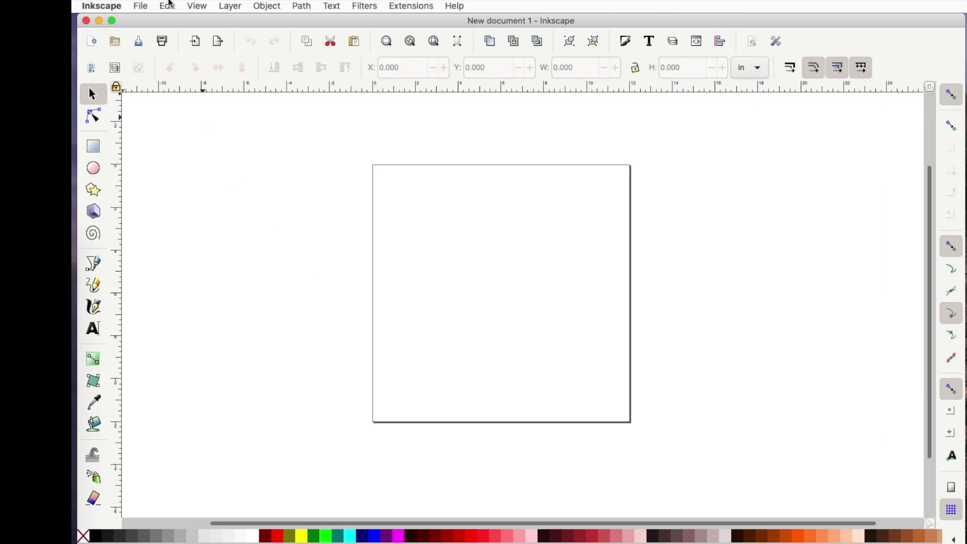
left_click(142, 7)
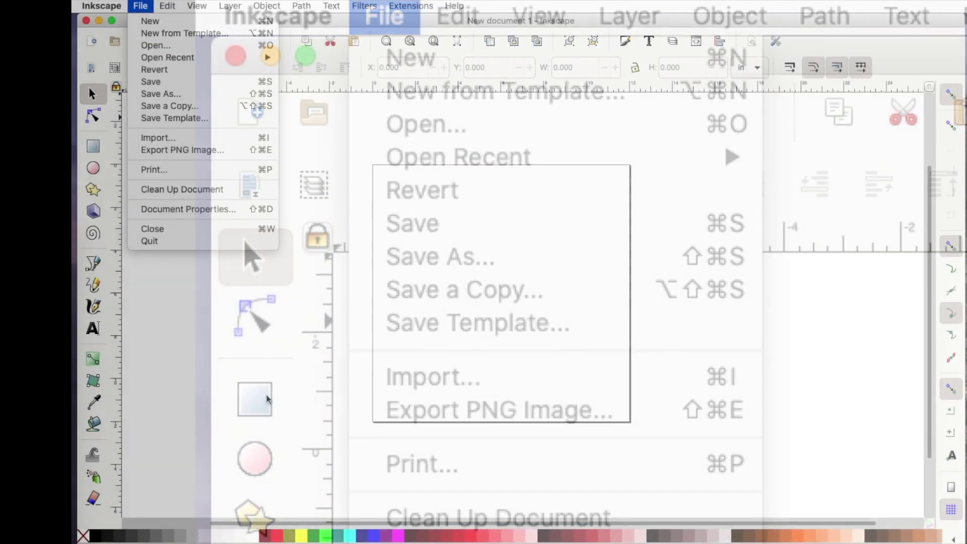
key("Escape")
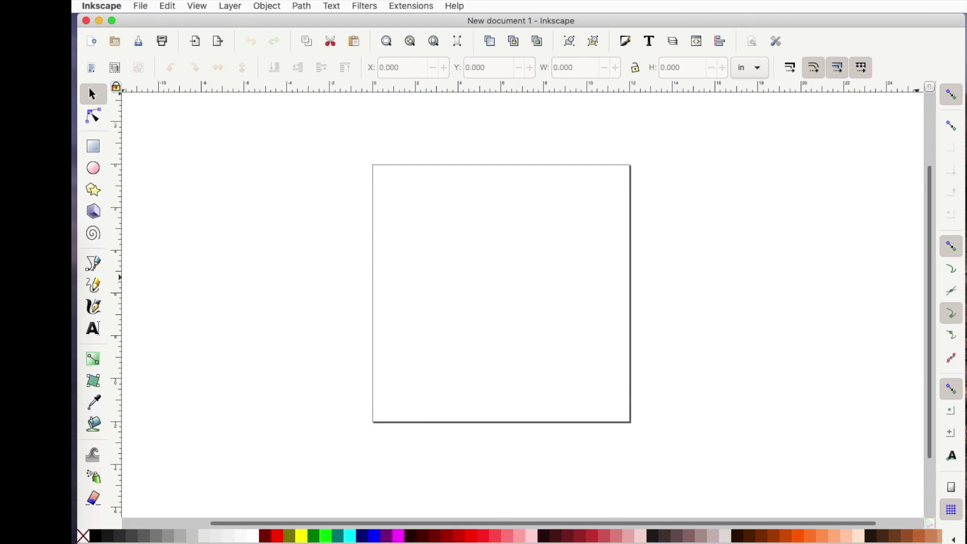
left_click_drag(962, 227, 440, 305)
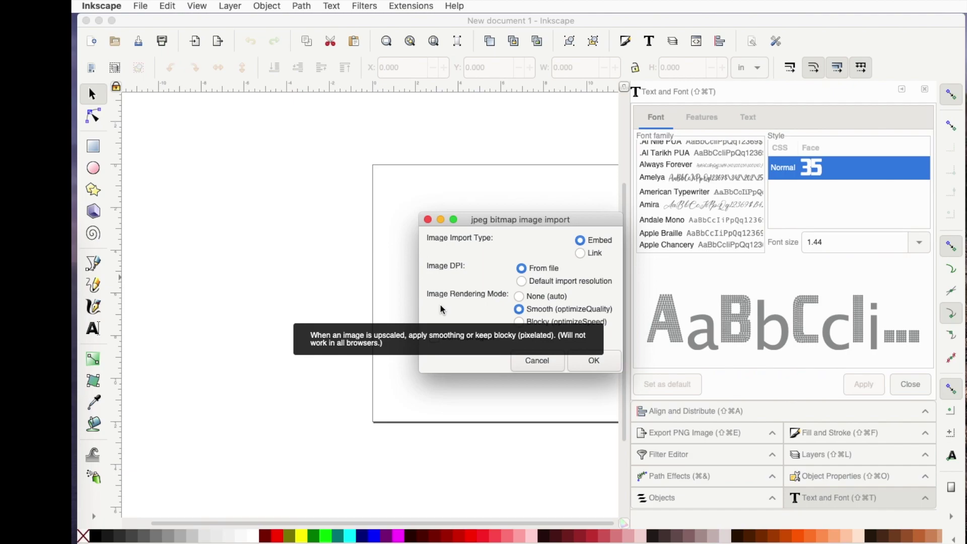
left_click(594, 362)
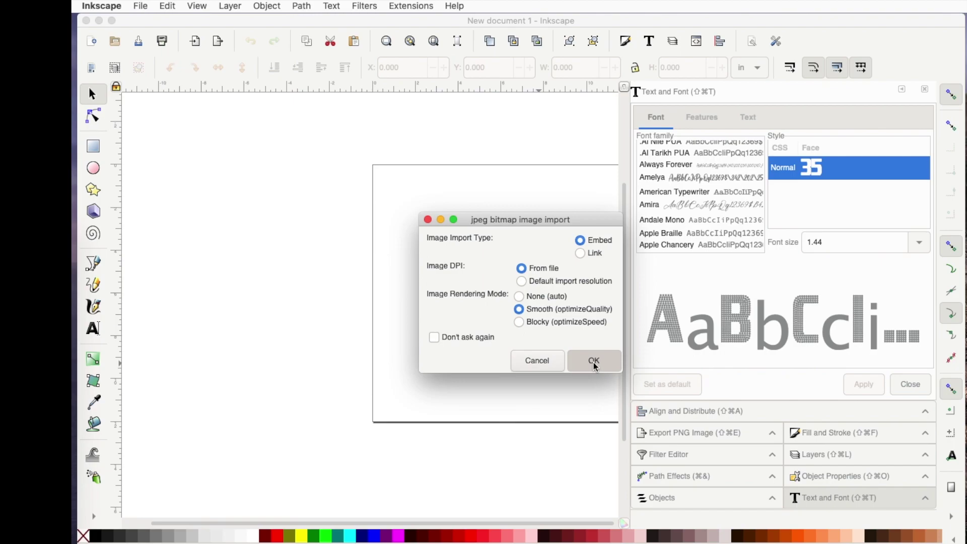
scroll(483, 463, "right", 5)
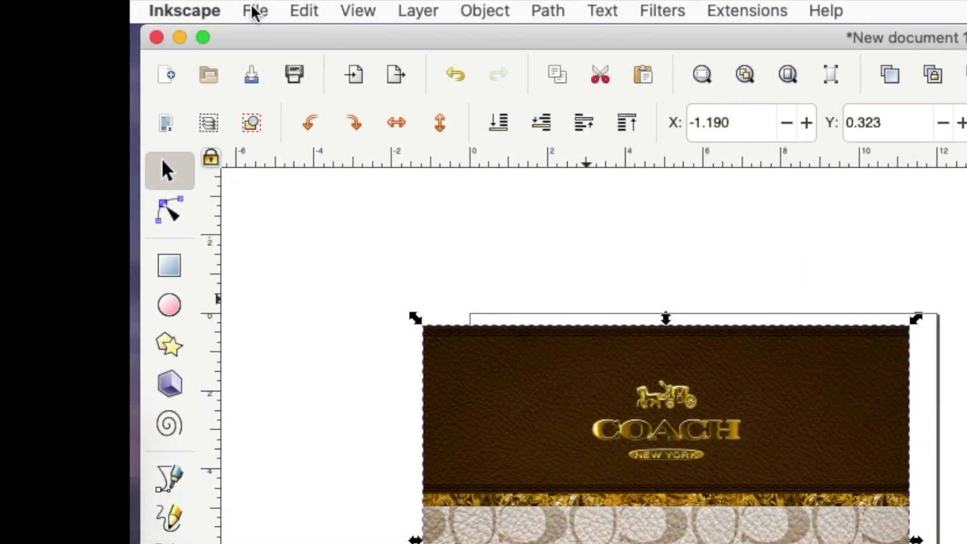
Set the document's page size to US Letter (8.5 x 11.0 in) and close the document properties
left_click(255, 11)
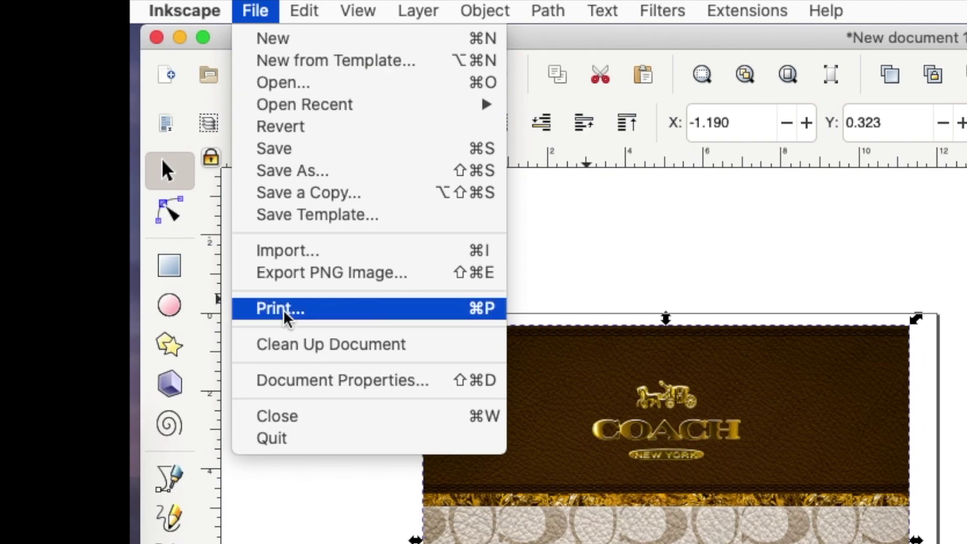
left_click(285, 383)
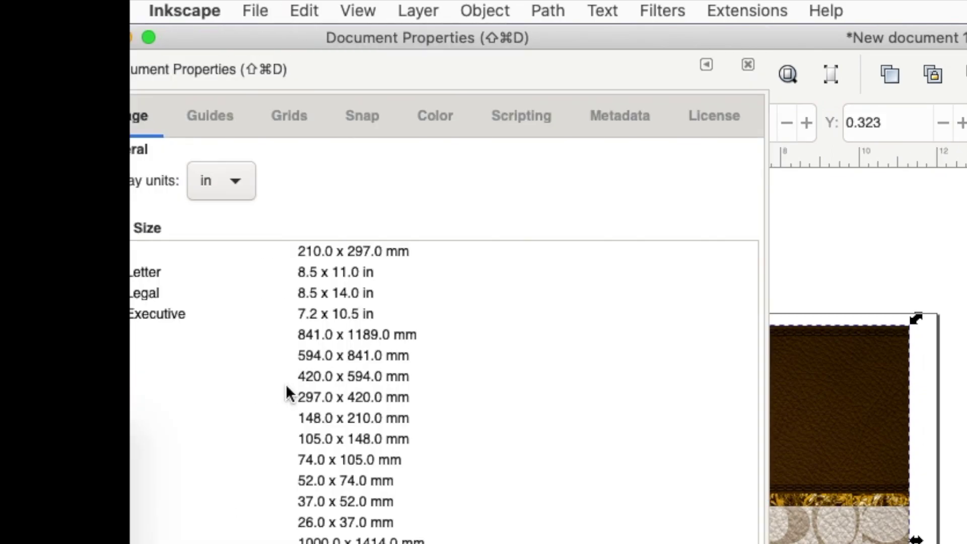
left_click(409, 38)
left_click_drag(410, 39, 663, 39)
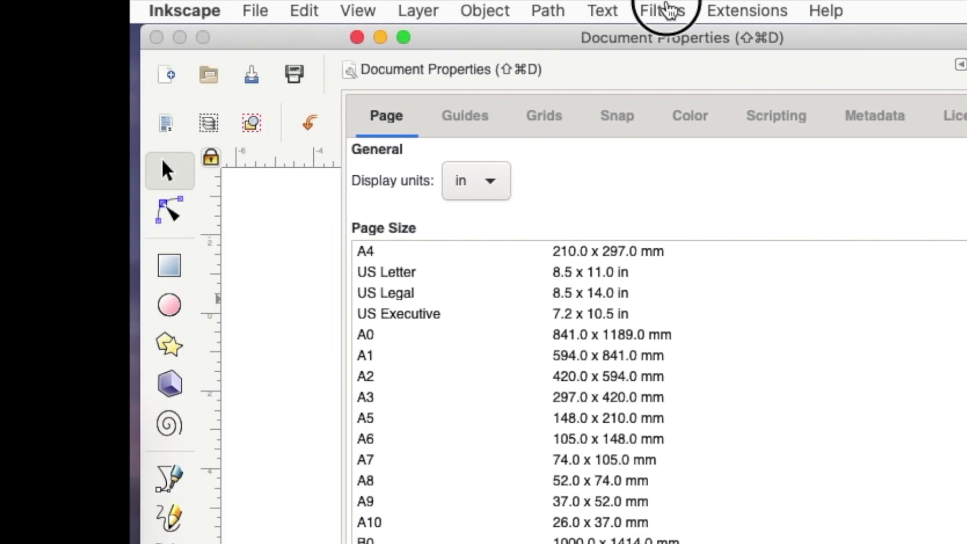
left_click(580, 273)
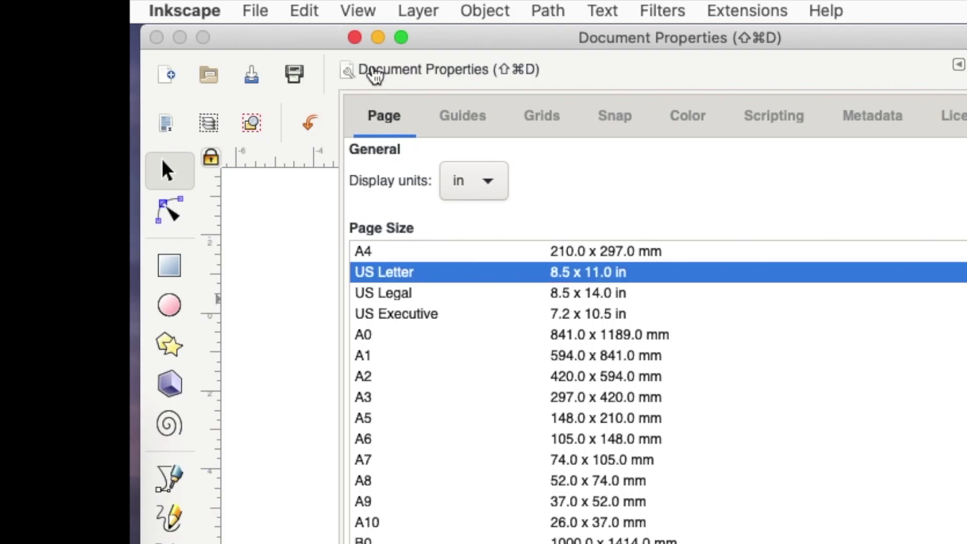
left_click(356, 38)
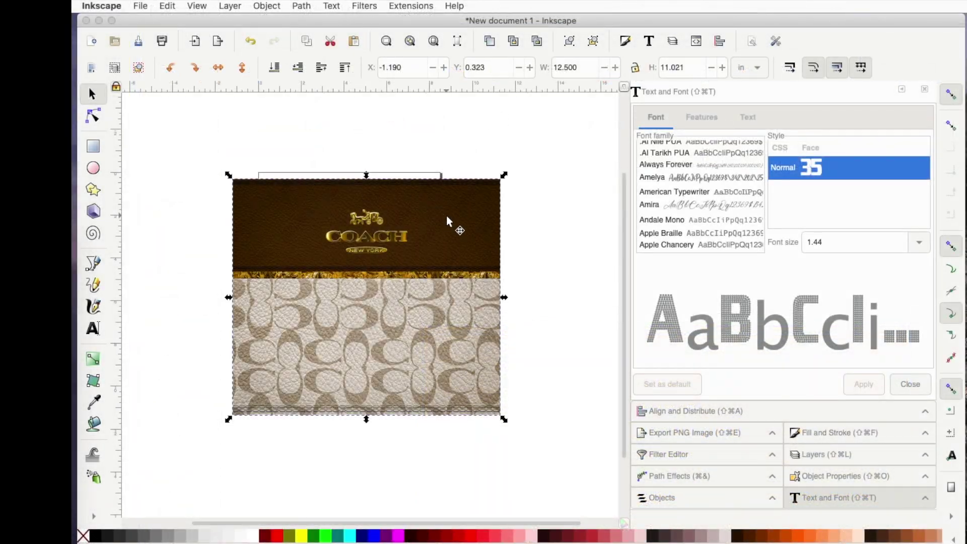
Resize the Coach image to 8.1 in wide and 9.2 in high, and move it onto the page
left_click_drag(447, 218, 386, 542)
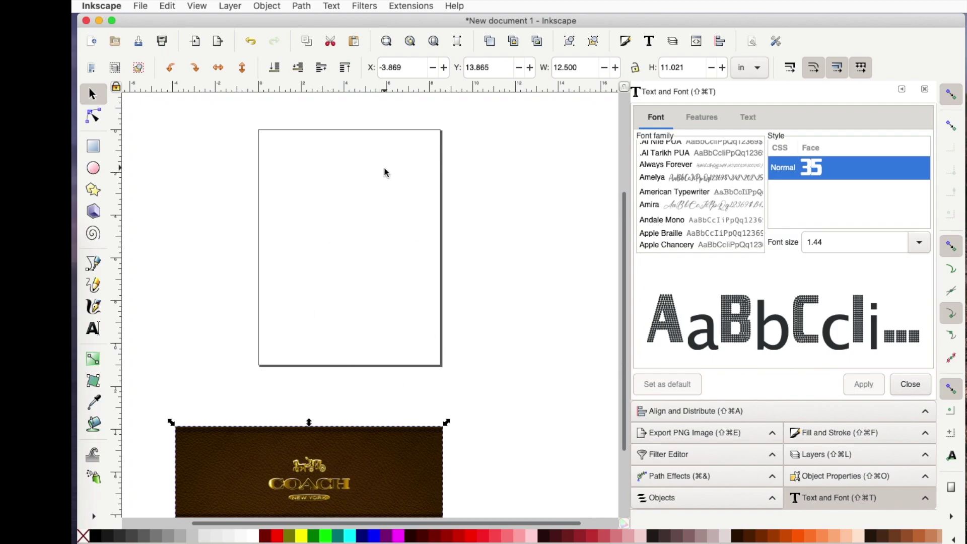
left_click_drag(388, 446, 421, 243)
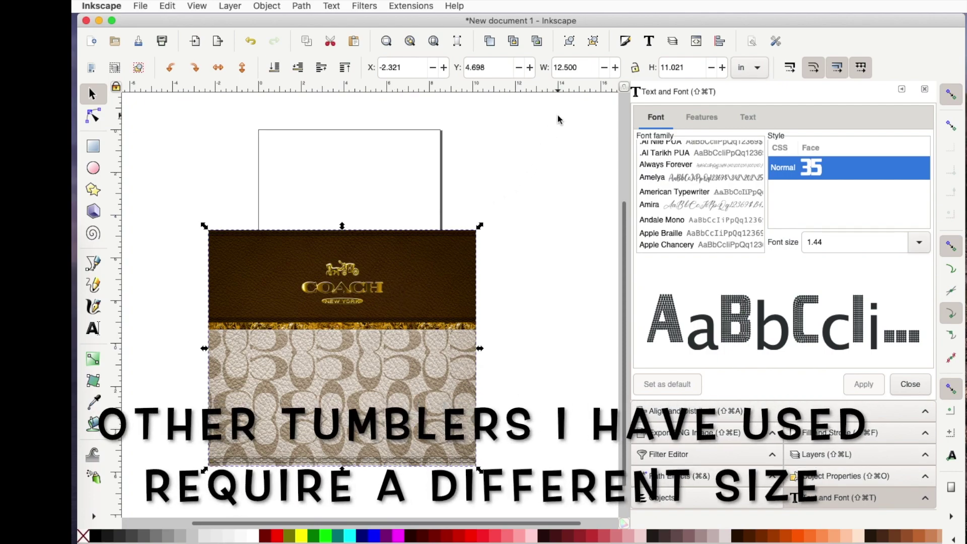
triple_click(585, 67)
type("1")
key("BackSpace")
type("8")
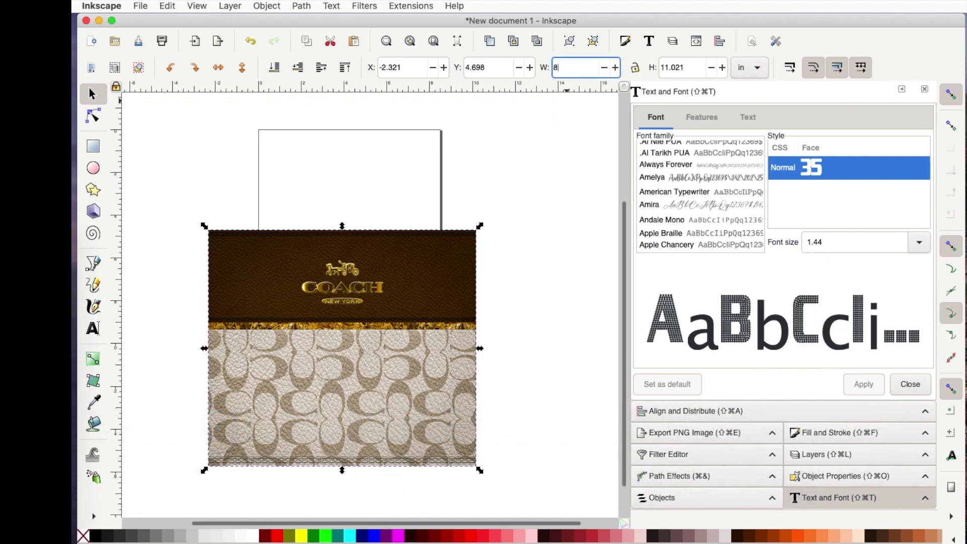
type(".")
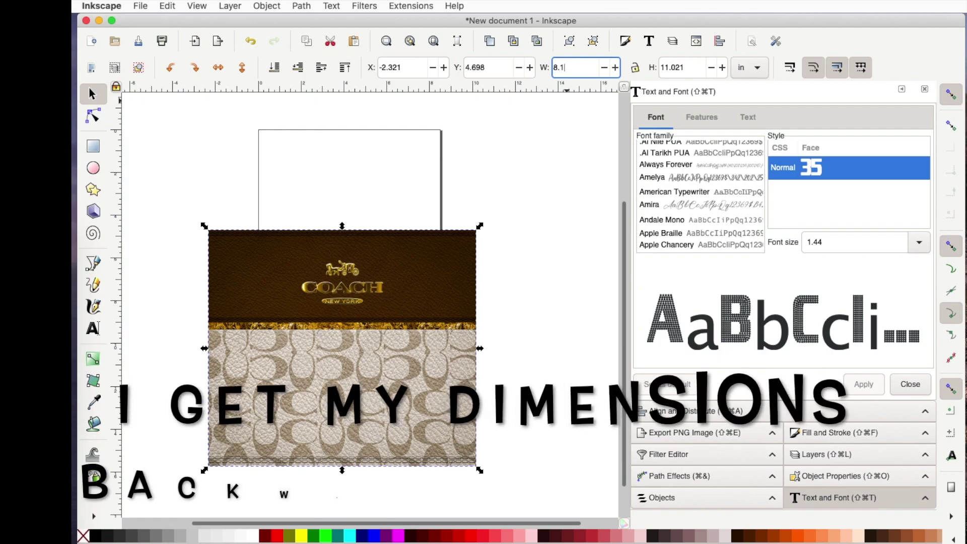
type("1")
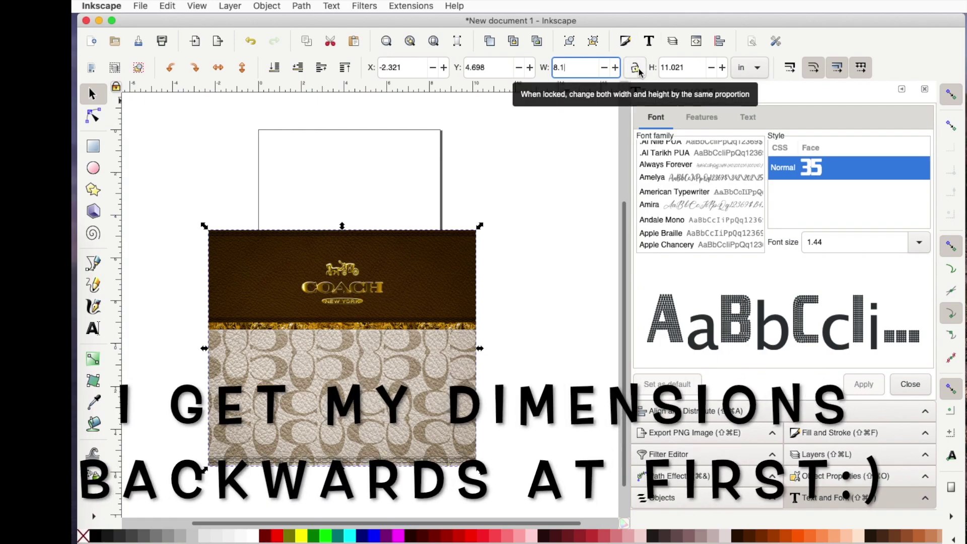
key("Tab")
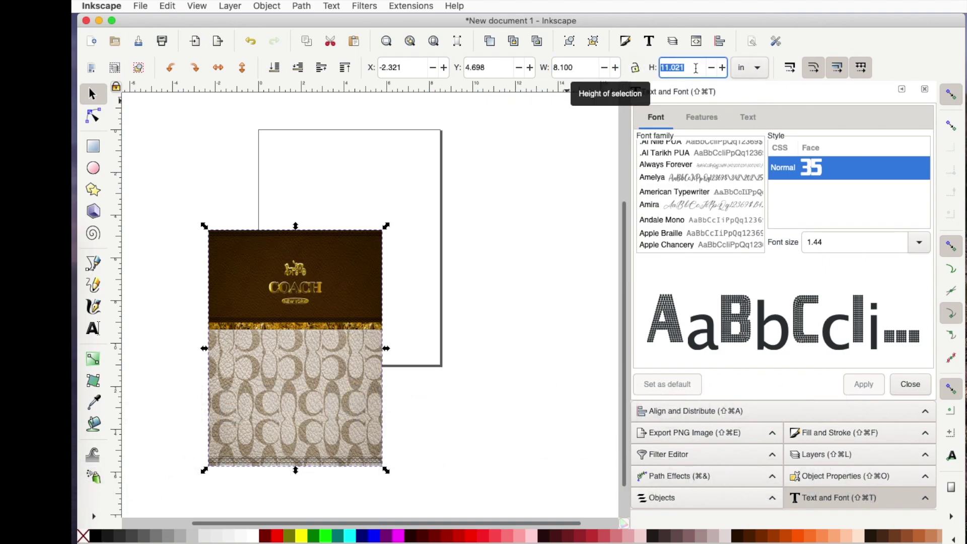
type("9.")
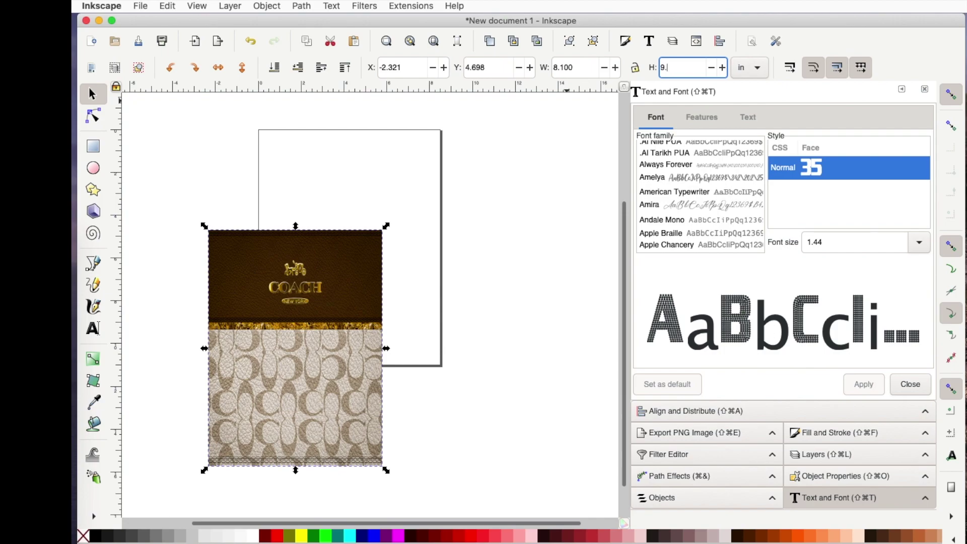
type("2")
key("Return")
left_click_drag(370, 276, 438, 179)
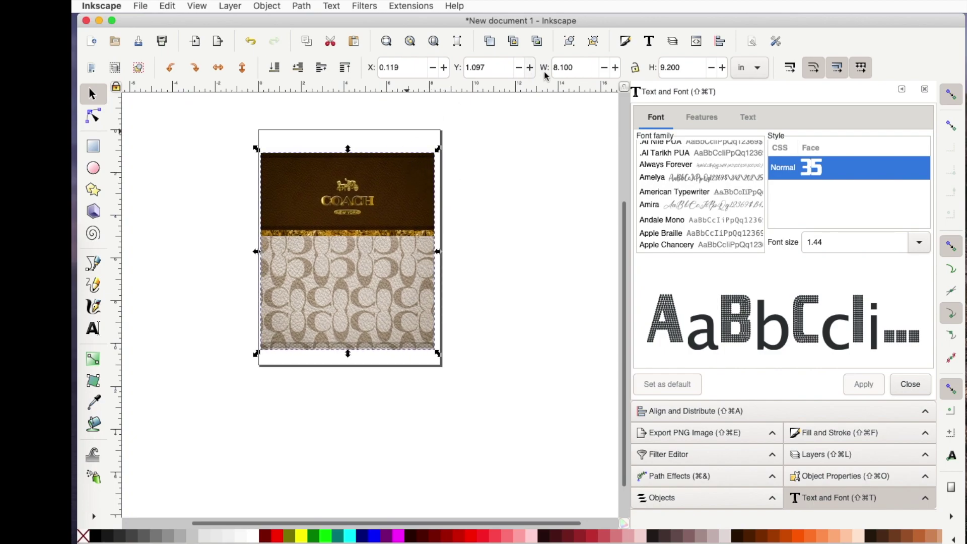
Set the image's width to 9.2 in and height to 8.1 in, and move it flush with the page's left edge
left_click(582, 66)
key("BackSpace")
key("BackSpace")
key("BackSpace")
key("BackSpace")
key("BackSpace")
type("9.2")
key("Tab")
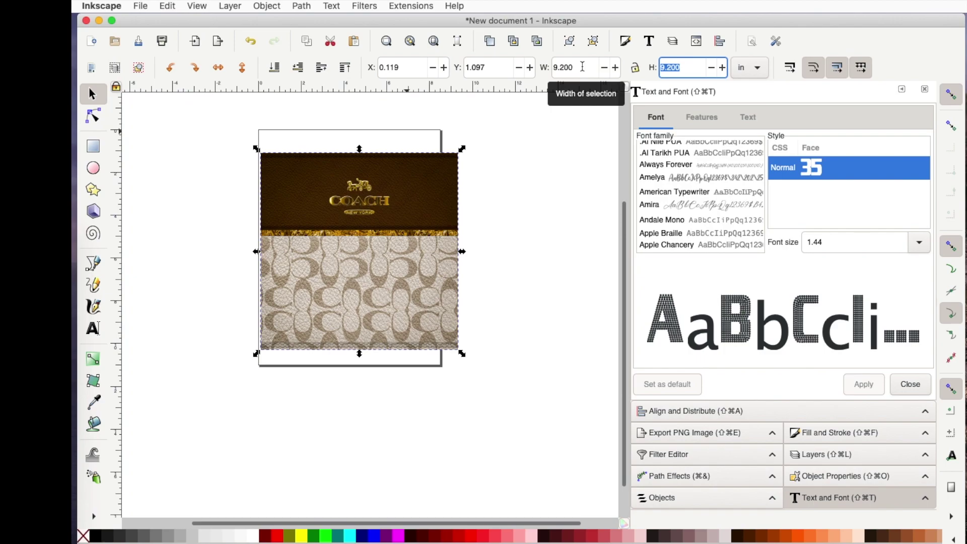
type("8.1")
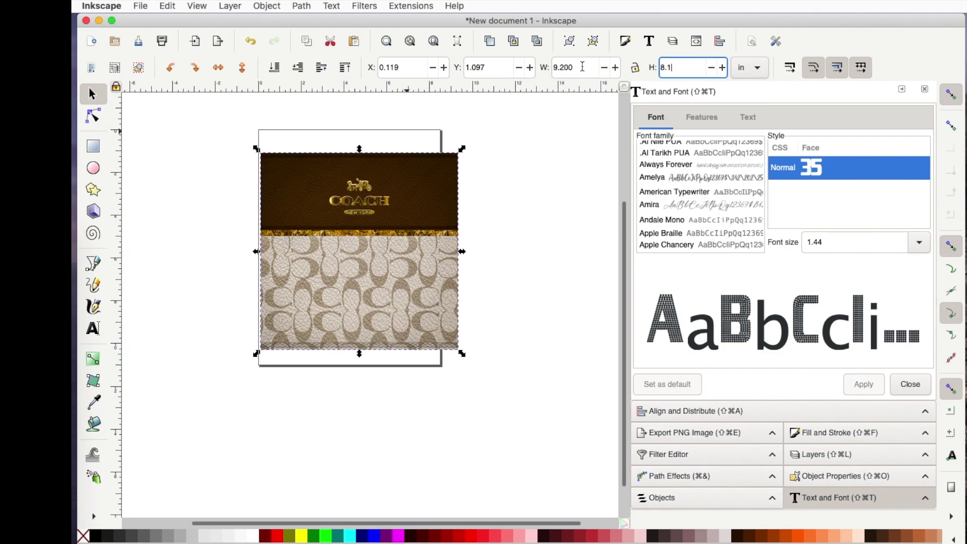
key("Return")
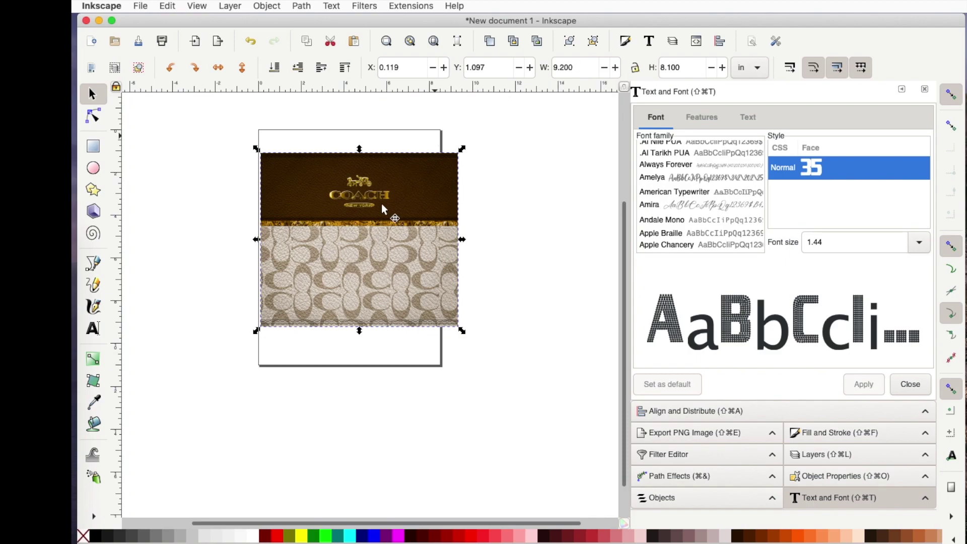
left_click_drag(395, 231, 395, 241)
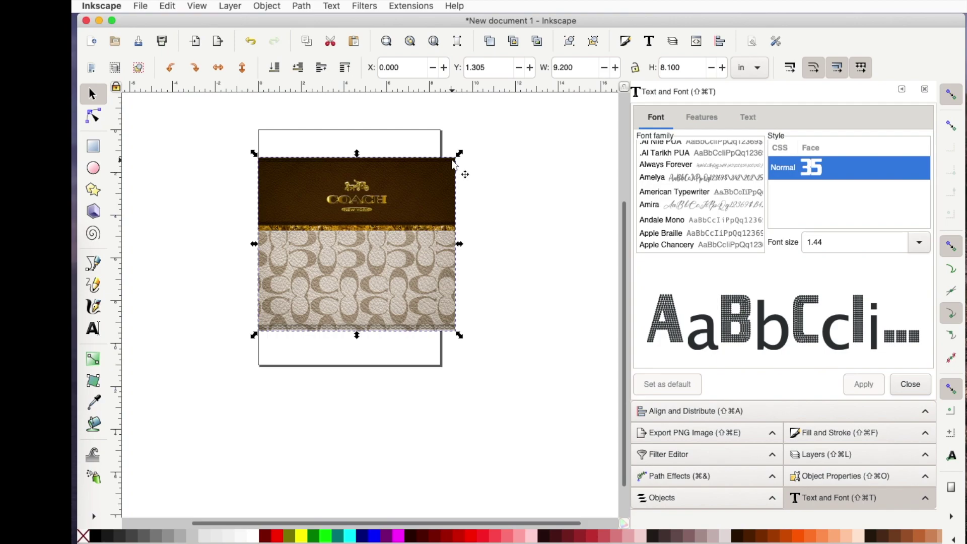
Rotate the Coach image 90° clockwise and move it so it lies fully within the page
left_click(387, 207)
left_click(381, 211)
left_click(266, 6)
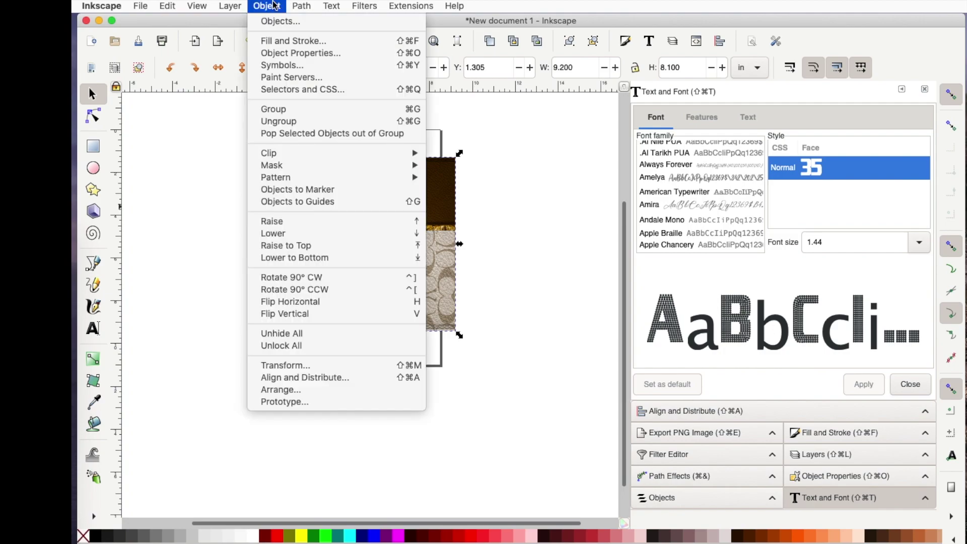
left_click(310, 278)
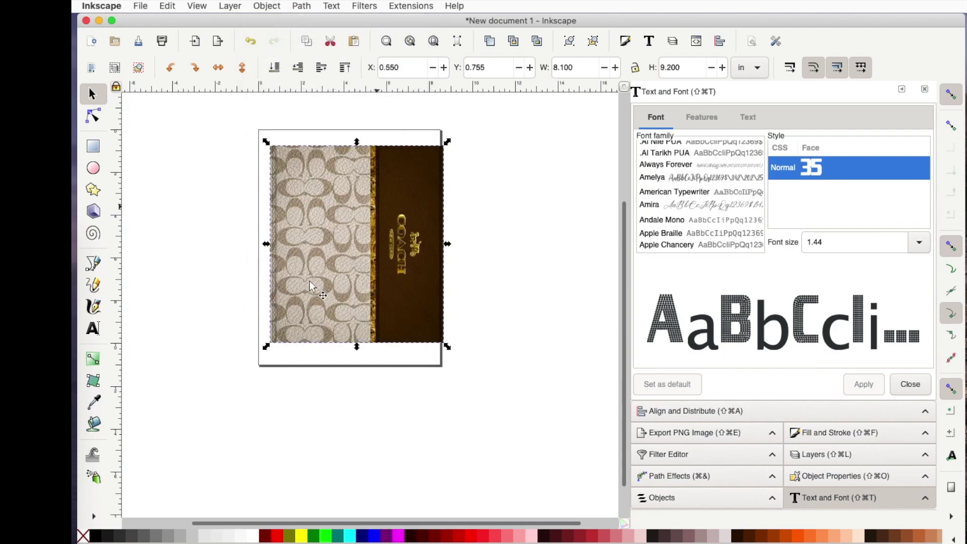
left_click_drag(339, 293, 330, 301)
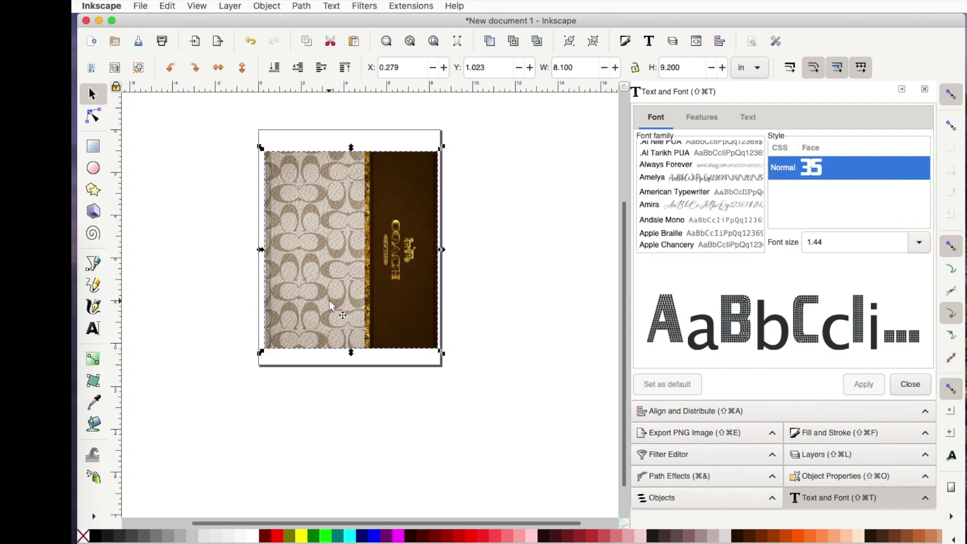
Flip the rotated Coach image horizontally
left_click(266, 6)
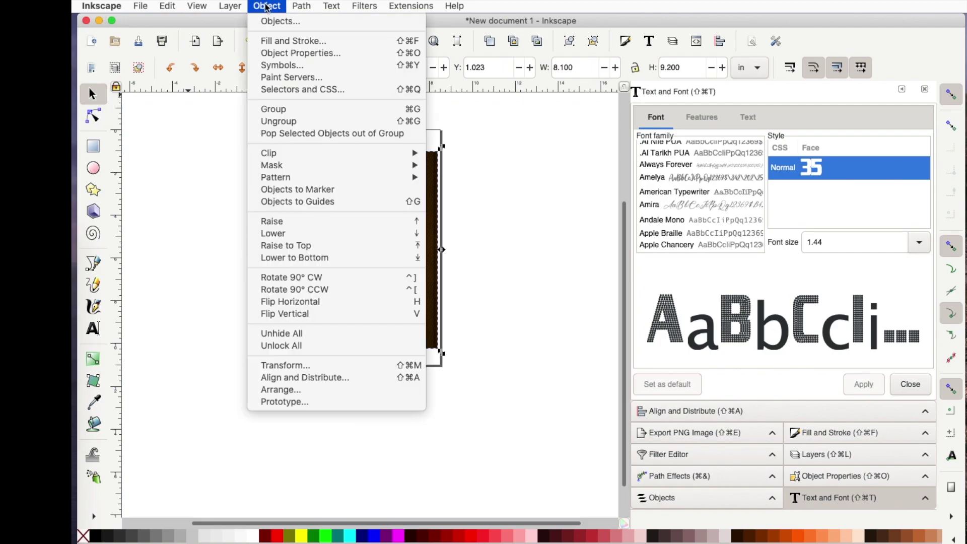
left_click(284, 303)
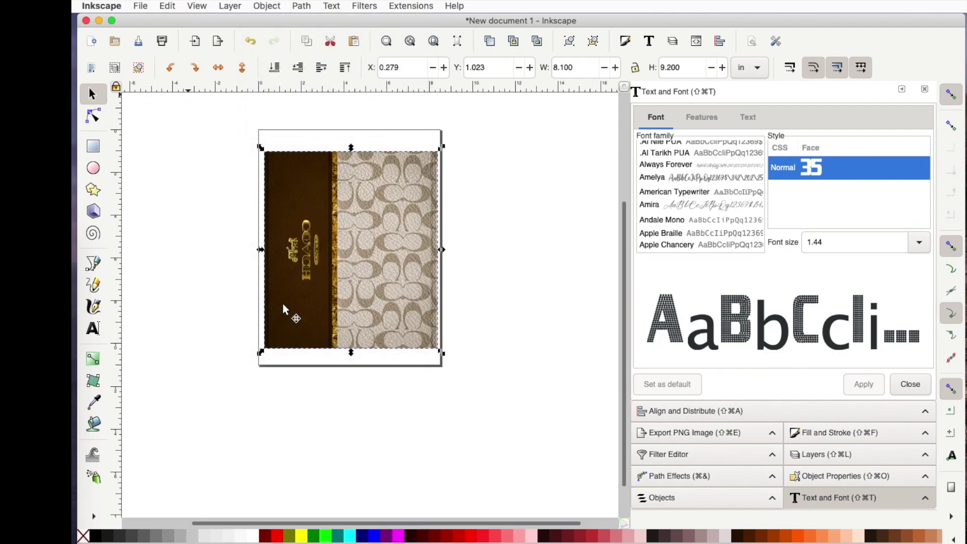